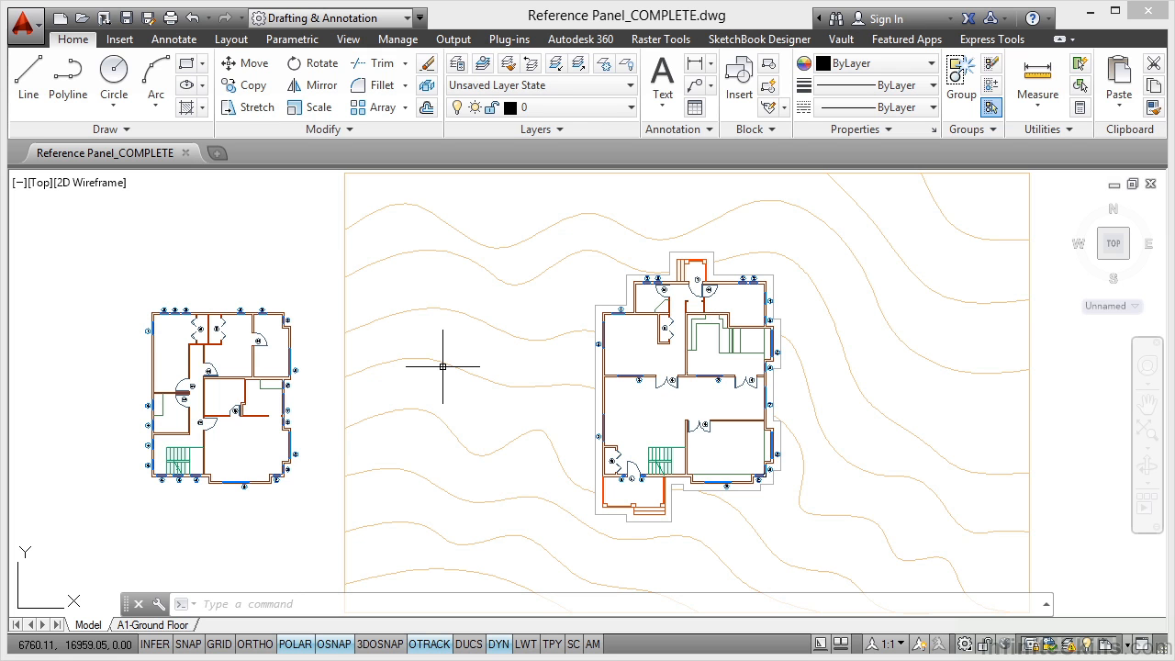
Step: Select the topography contours reference and the building footprint reference in turn, clearing each selection
{"action": "left_click", "coordinate": [484, 323]}
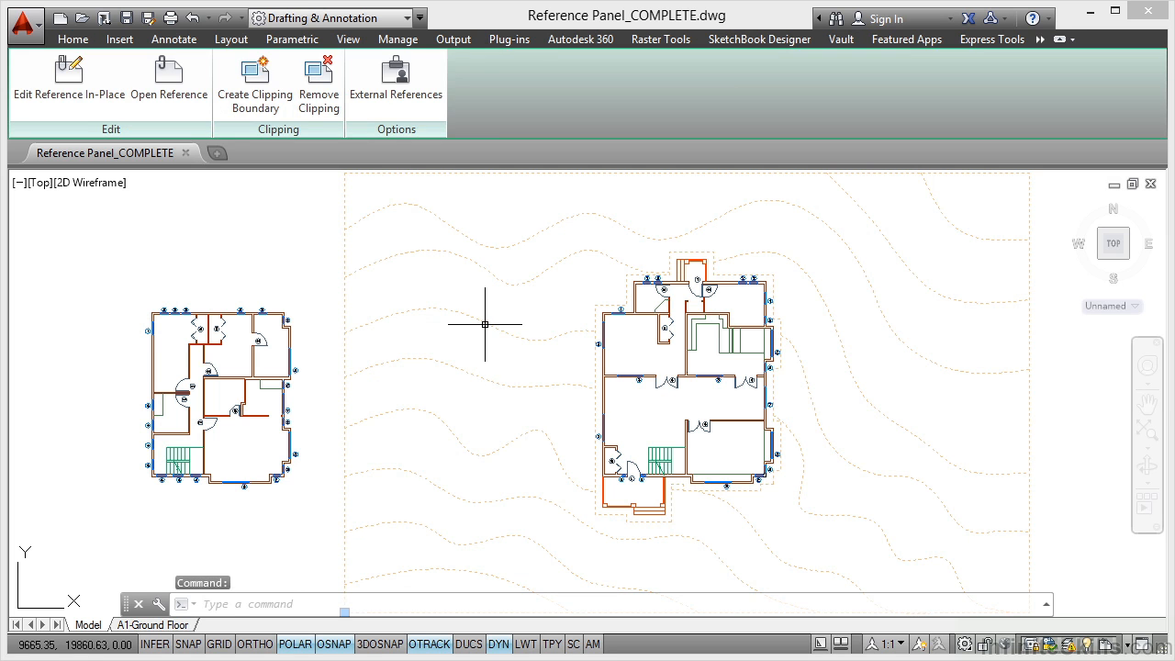
{"action": "key", "text": "Escape"}
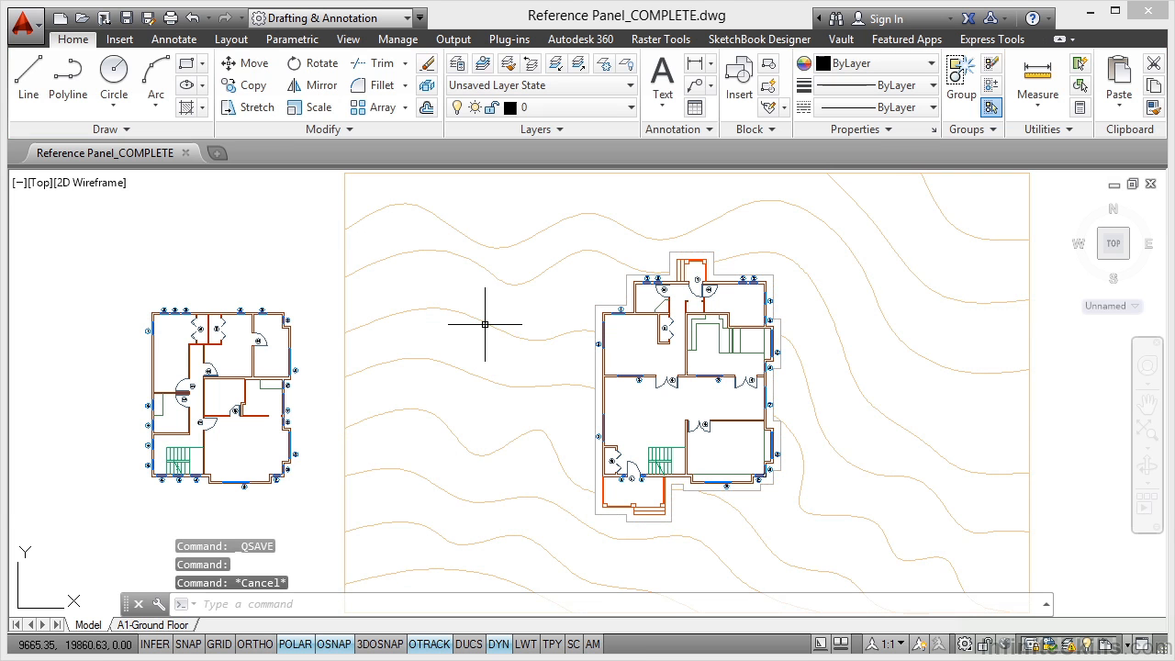
{"action": "scroll", "coordinate": [691, 257], "scroll_direction": "up", "scroll_amount": 5}
{"action": "left_click", "coordinate": [695, 242]}
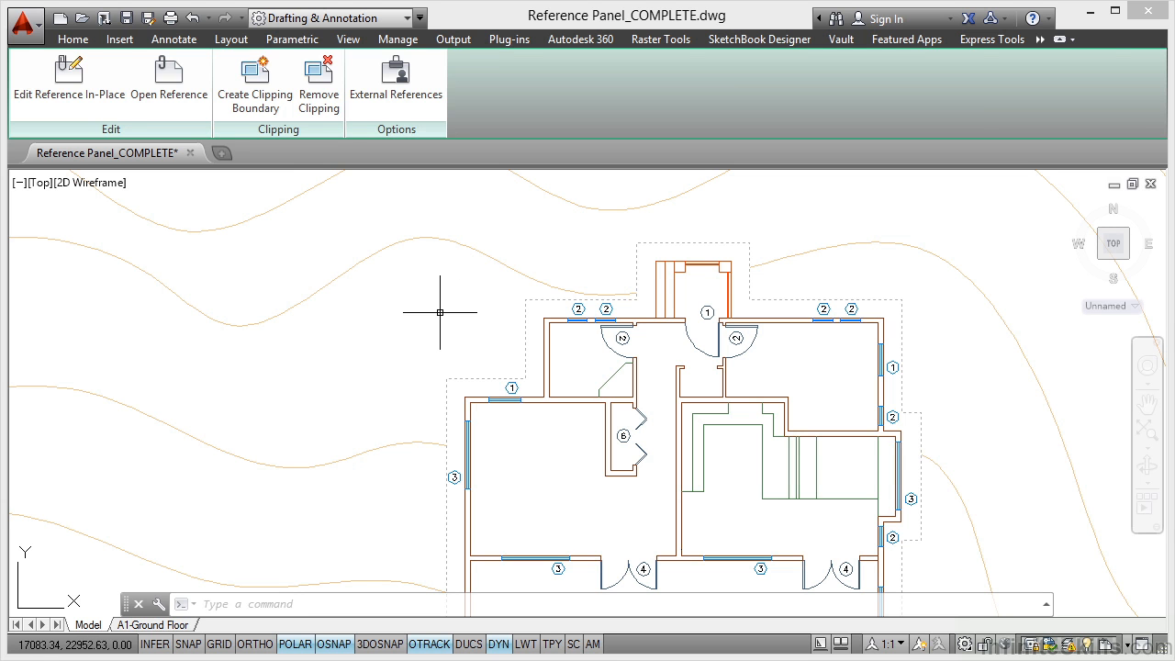
{"action": "key", "text": "Escape"}
{"action": "key", "text": "Escape"}
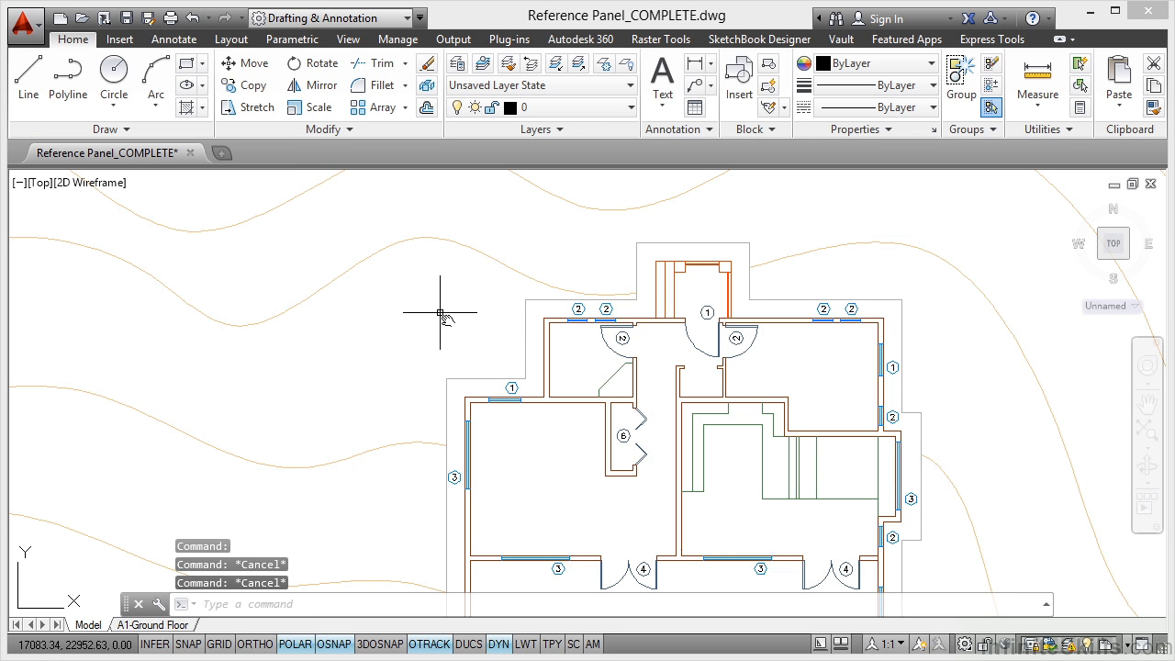
{"action": "middle_click", "coordinate": [440, 312]}
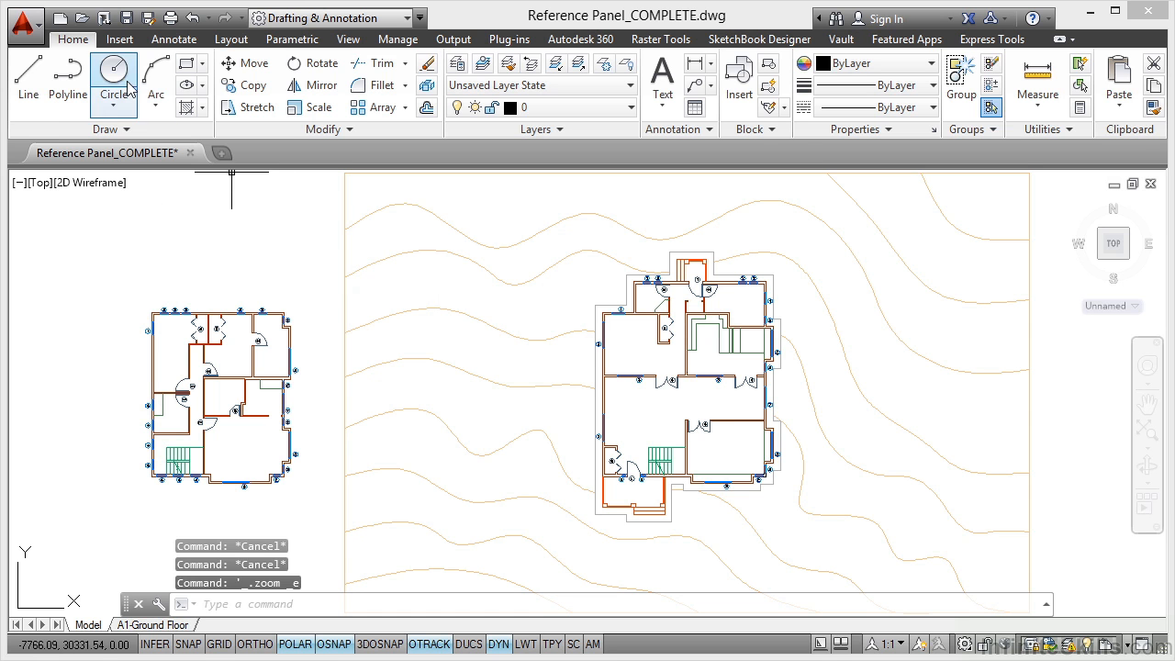
Step: Preview Topography.dwg as a reference file to attach, and cancel without attaching it
{"action": "left_click", "coordinate": [120, 40]}
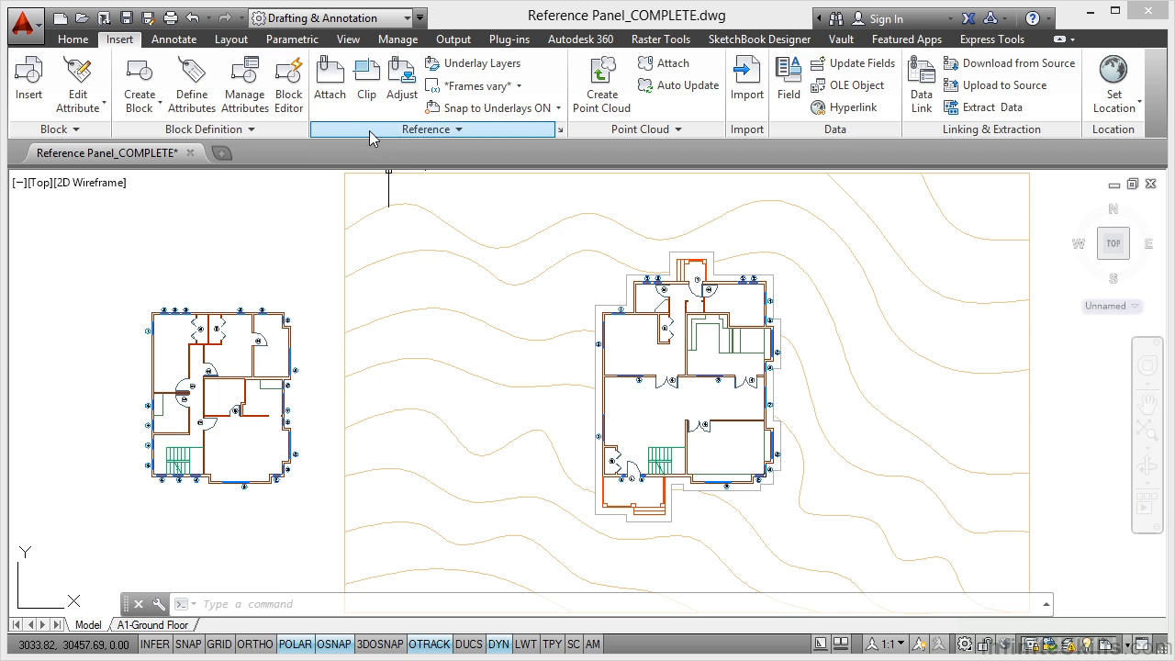
{"action": "left_click", "coordinate": [460, 129]}
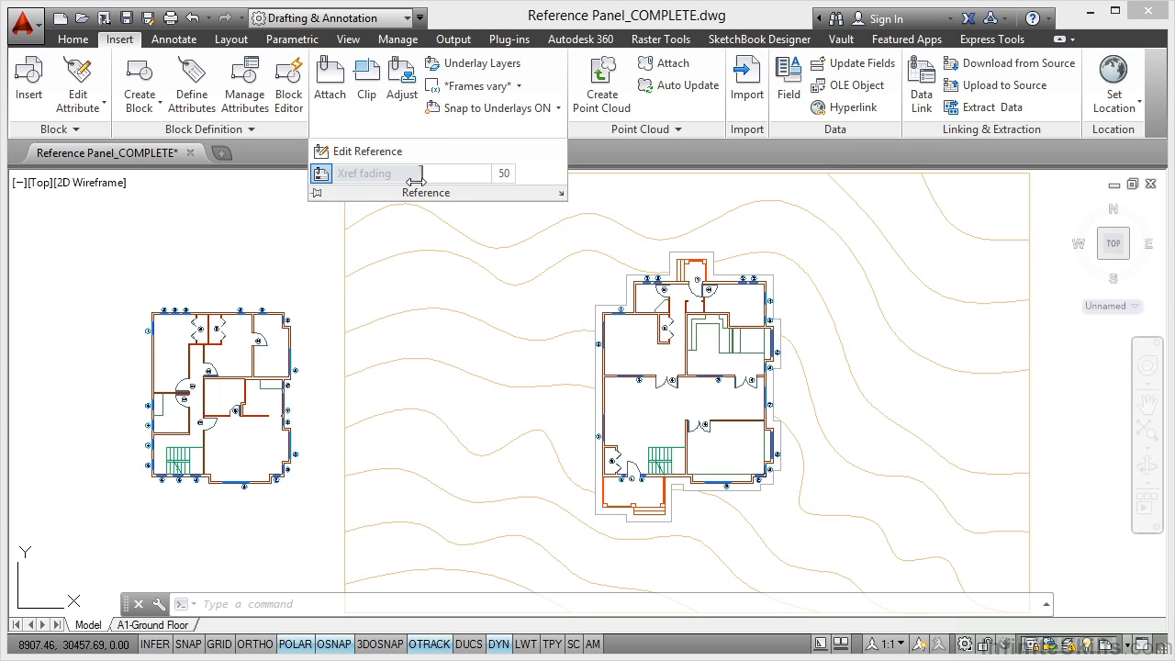
{"action": "left_click", "coordinate": [316, 194]}
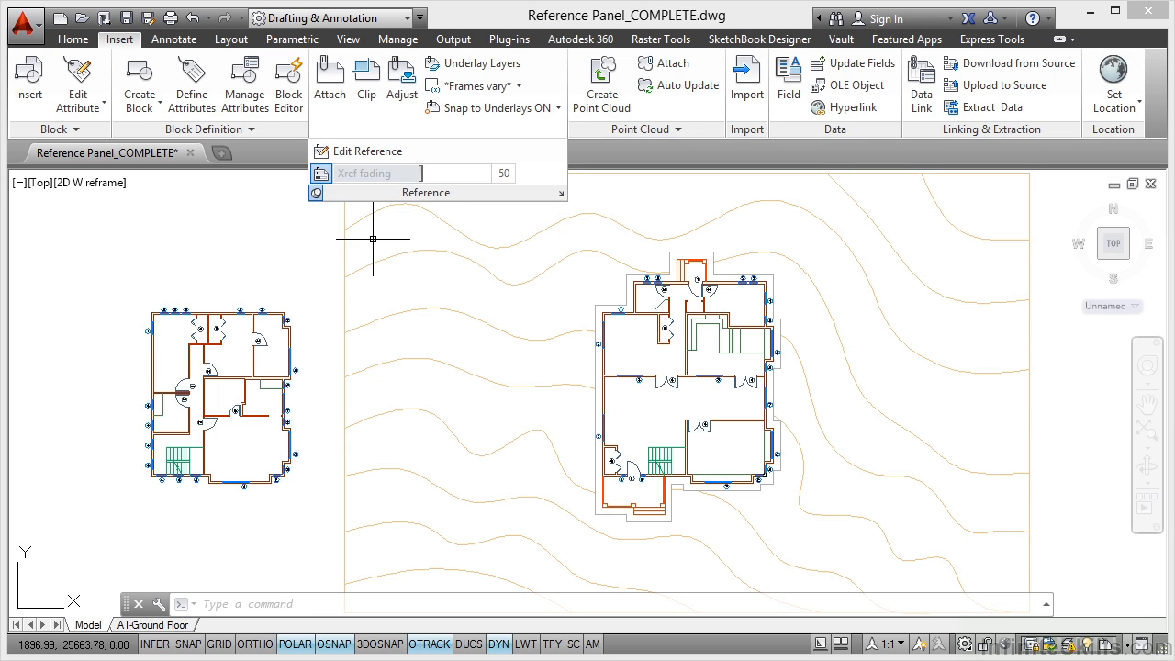
{"action": "left_click", "coordinate": [325, 92]}
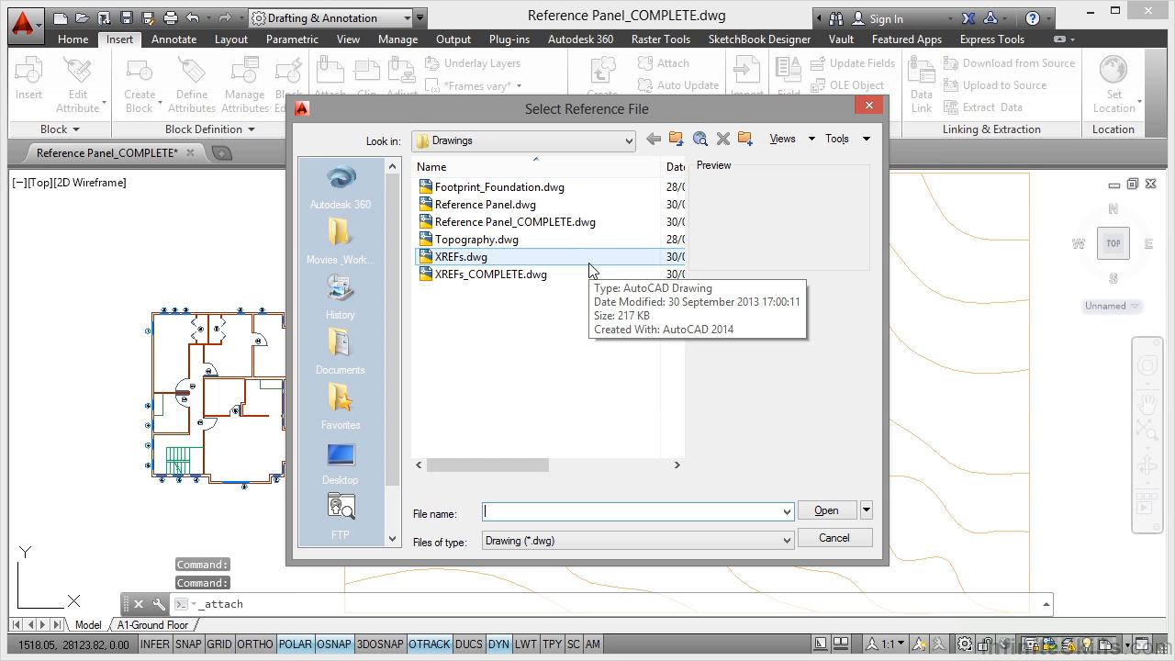
{"action": "left_click", "coordinate": [494, 241]}
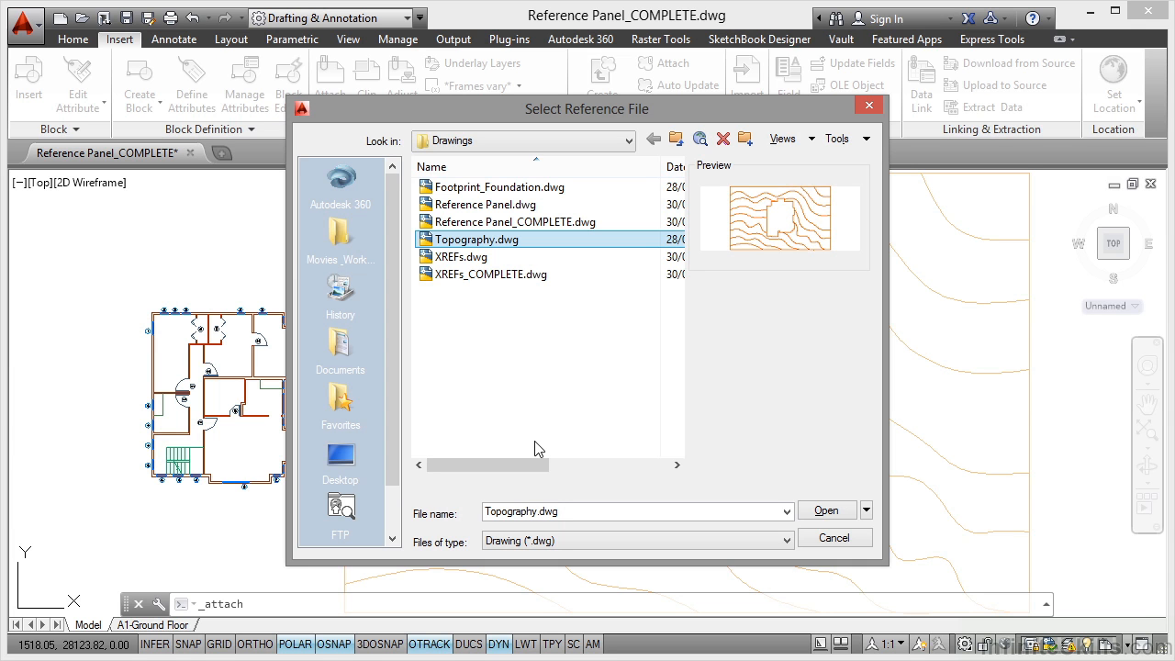
{"action": "left_click", "coordinate": [813, 542]}
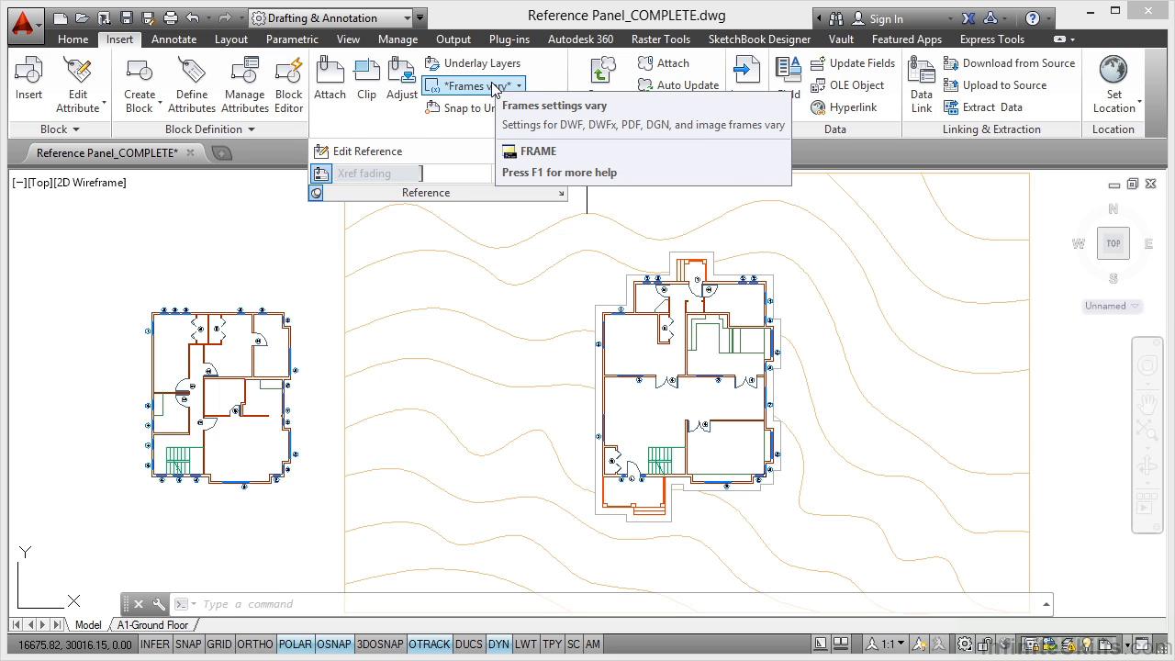
Step: Examine the frame display and underlay snapping options for references, and start the Adjust command and cancel it
{"action": "left_click", "coordinate": [495, 86]}
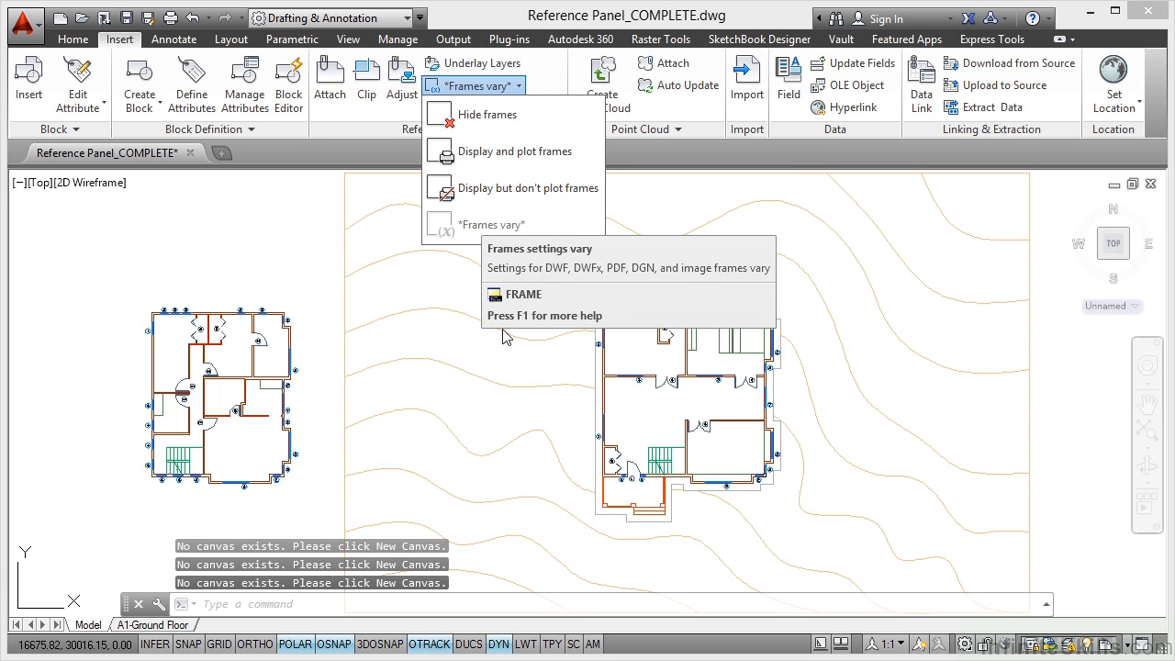
{"action": "left_click", "coordinate": [476, 86]}
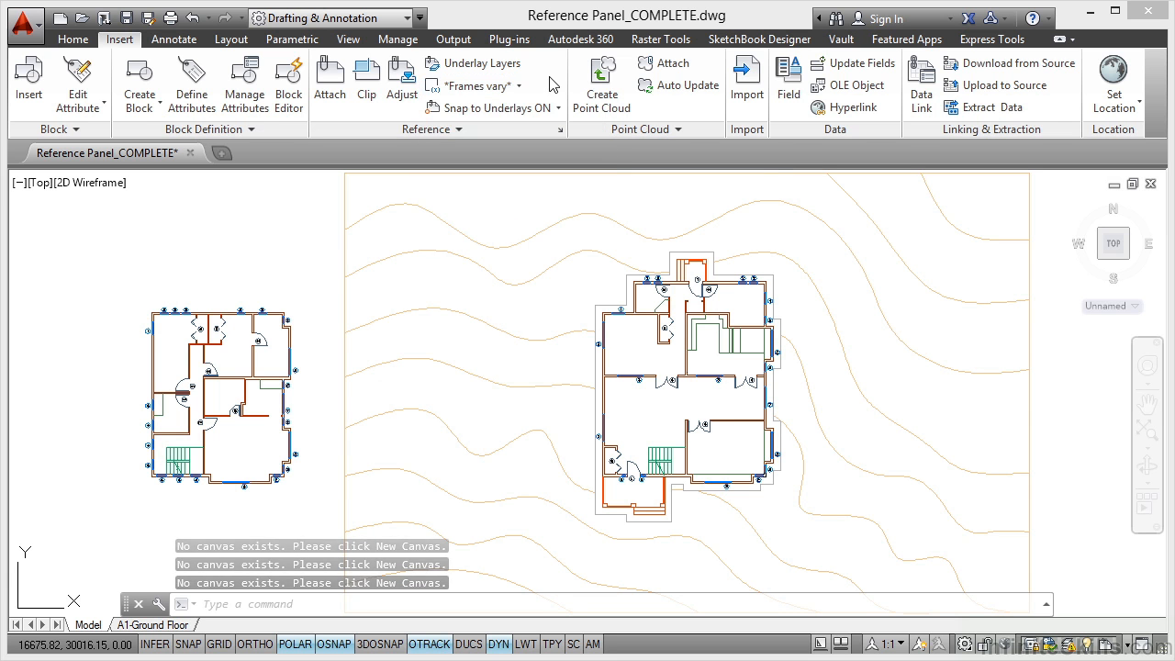
{"action": "left_click", "coordinate": [463, 127]}
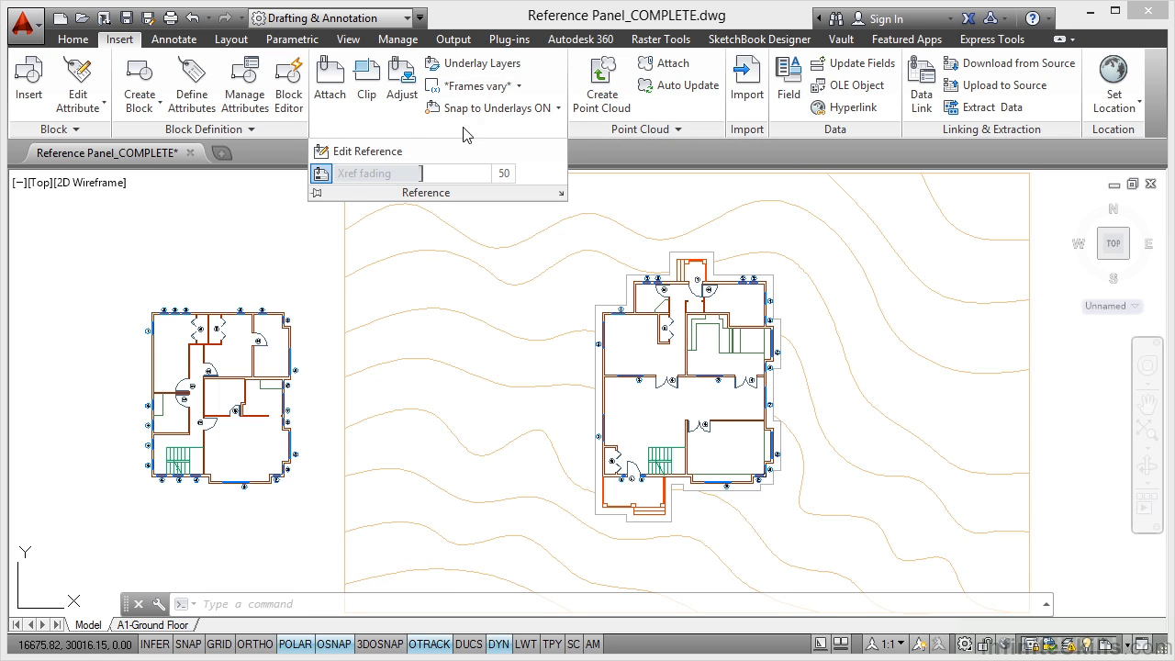
{"action": "left_click", "coordinate": [317, 193]}
{"action": "left_click", "coordinate": [538, 114]}
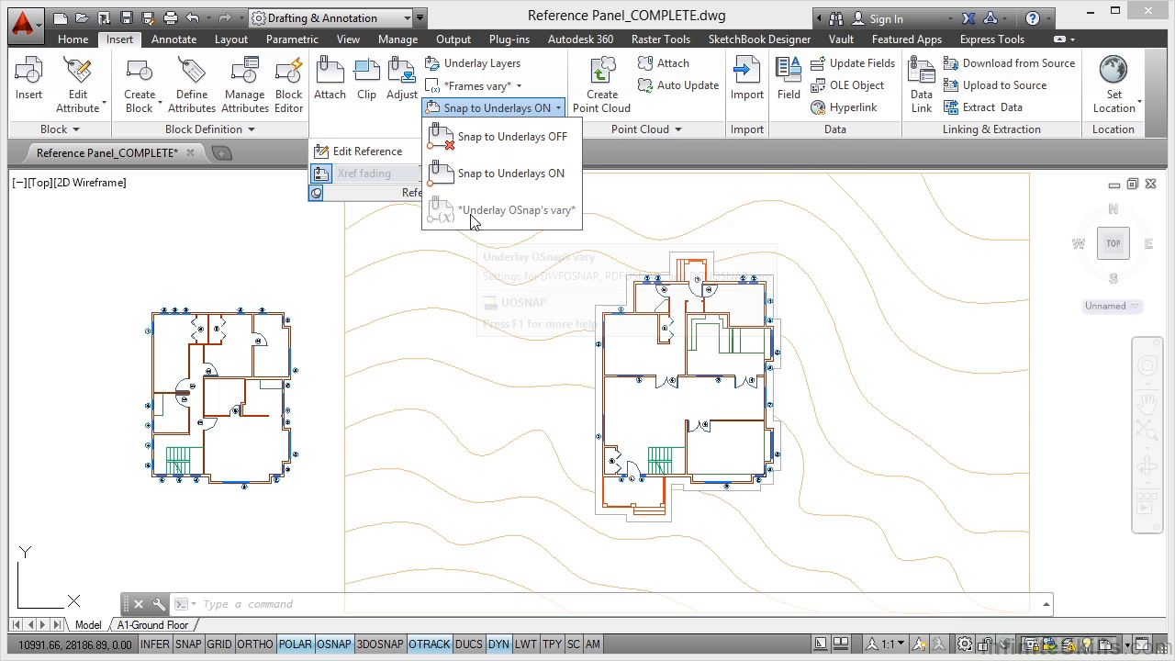
{"action": "left_click", "coordinate": [391, 115]}
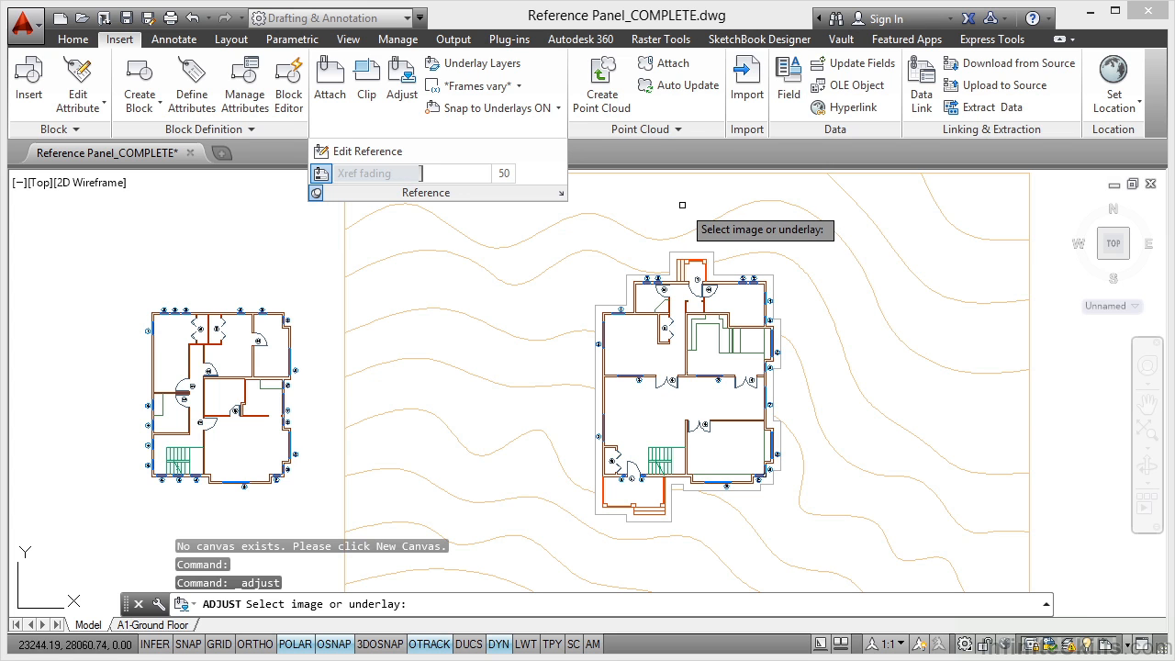
{"action": "key", "text": "Escape"}
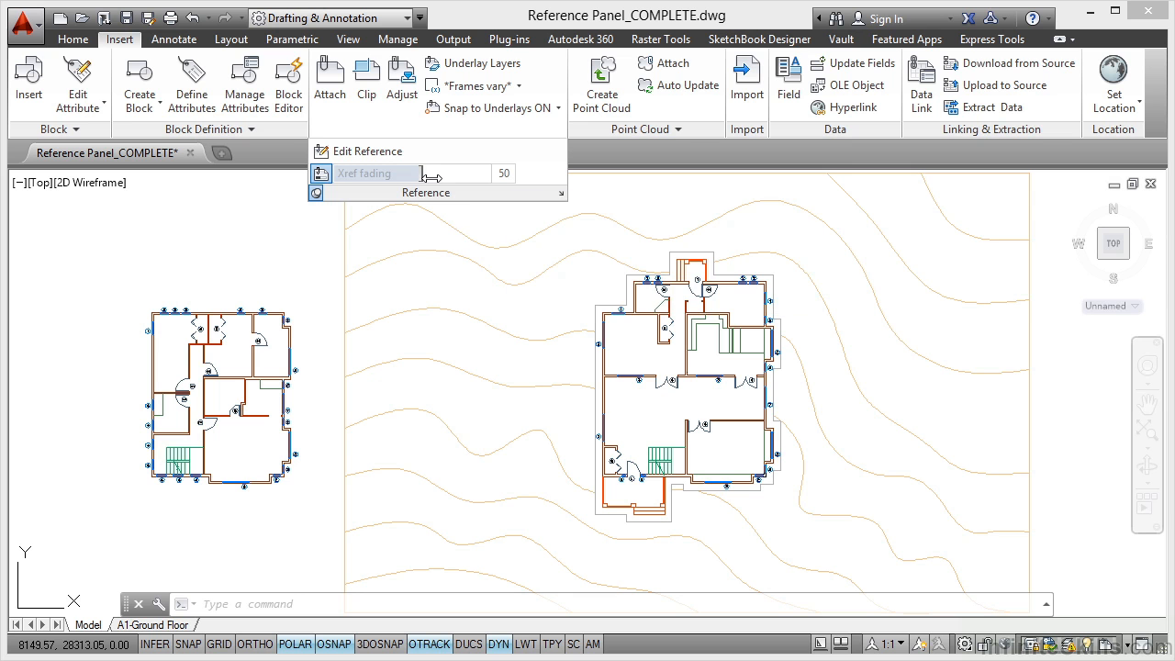
Step: Try an xref fading of 25 and raise it to 75 to compare how the references fade
{"action": "left_click_drag", "start_coordinate": [422, 176], "coordinate": [379, 176]}
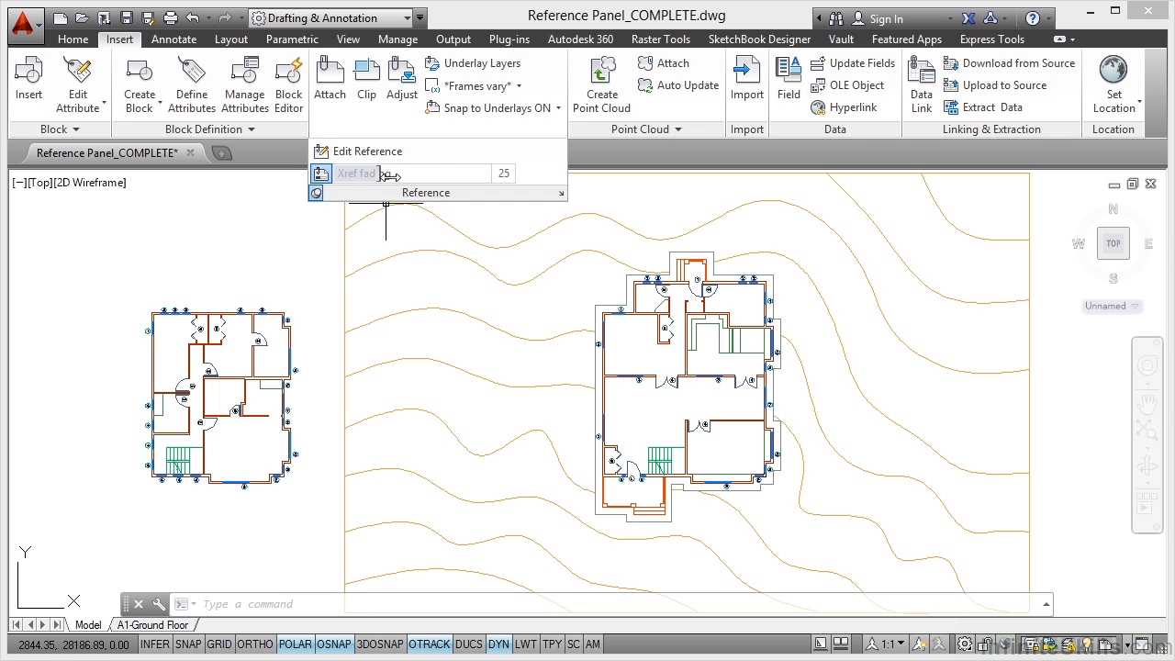
{"action": "left_click_drag", "start_coordinate": [391, 177], "coordinate": [496, 182]}
{"action": "left_click", "coordinate": [514, 174]}
{"action": "type", "text": "75"}
{"action": "key", "text": "Return"}
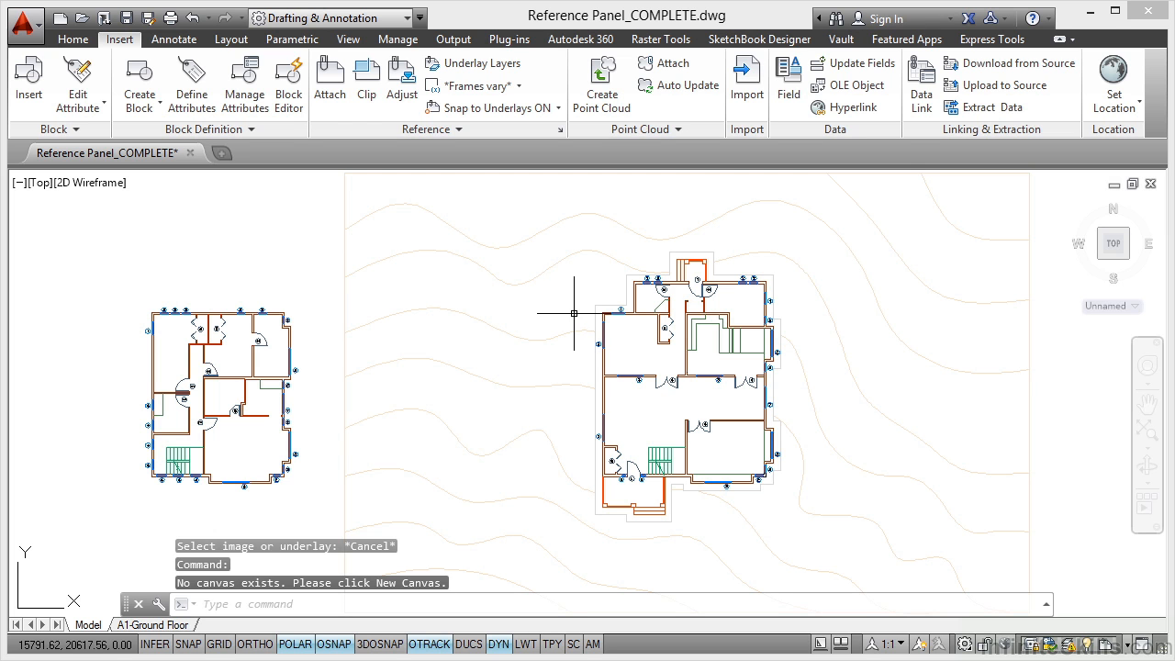
Step: Set the xref fading to 50
{"action": "left_click", "coordinate": [461, 132]}
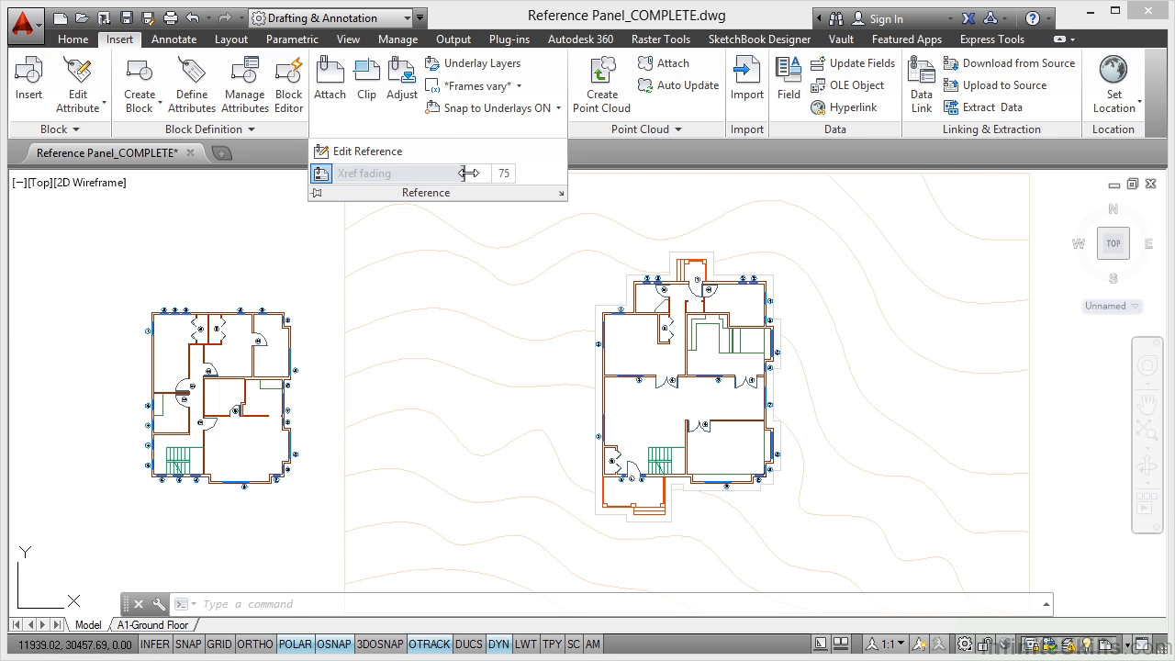
{"action": "left_click_drag", "start_coordinate": [461, 172], "coordinate": [441, 177]}
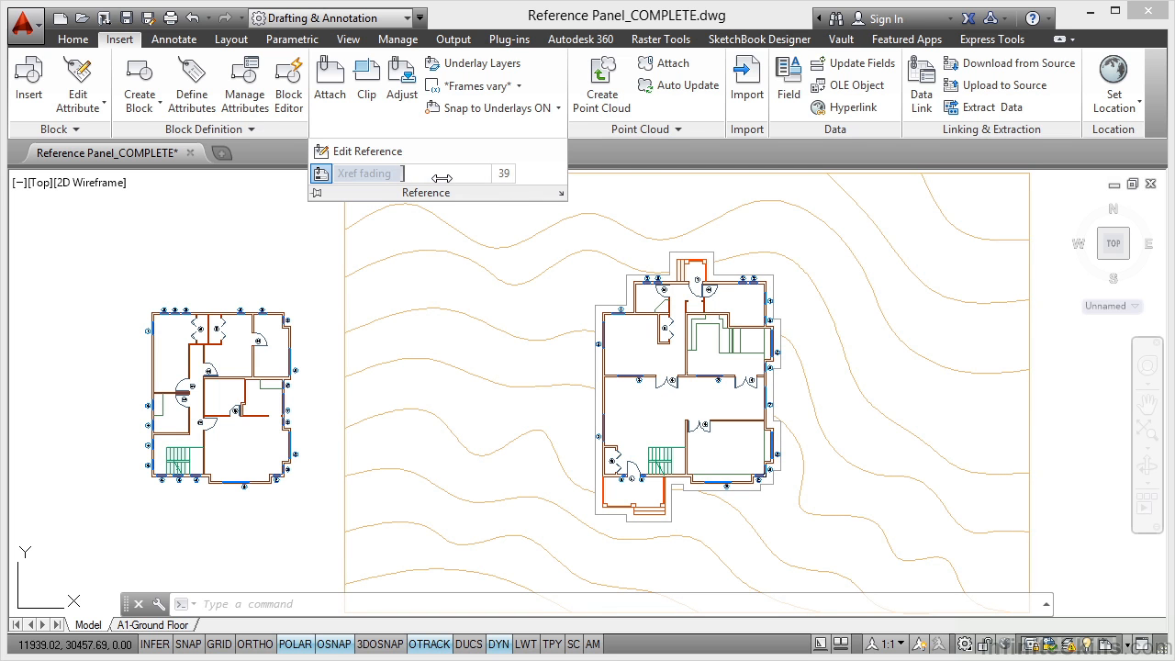
{"action": "double_click", "coordinate": [504, 175]}
{"action": "type", "text": "50"}
{"action": "key", "text": "Return"}
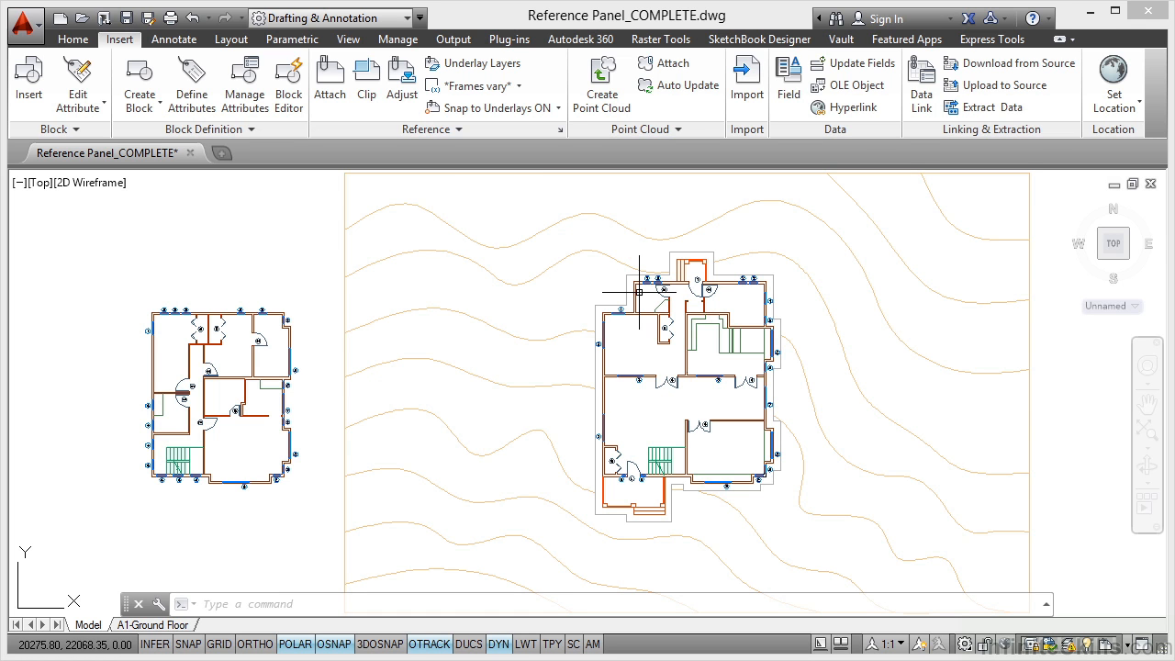
Step: Pick the Topography contours for in-place reference editing, check the Reference Edit options and cancel
{"action": "scroll", "coordinate": [638, 294], "scroll_direction": "up", "scroll_amount": 8}
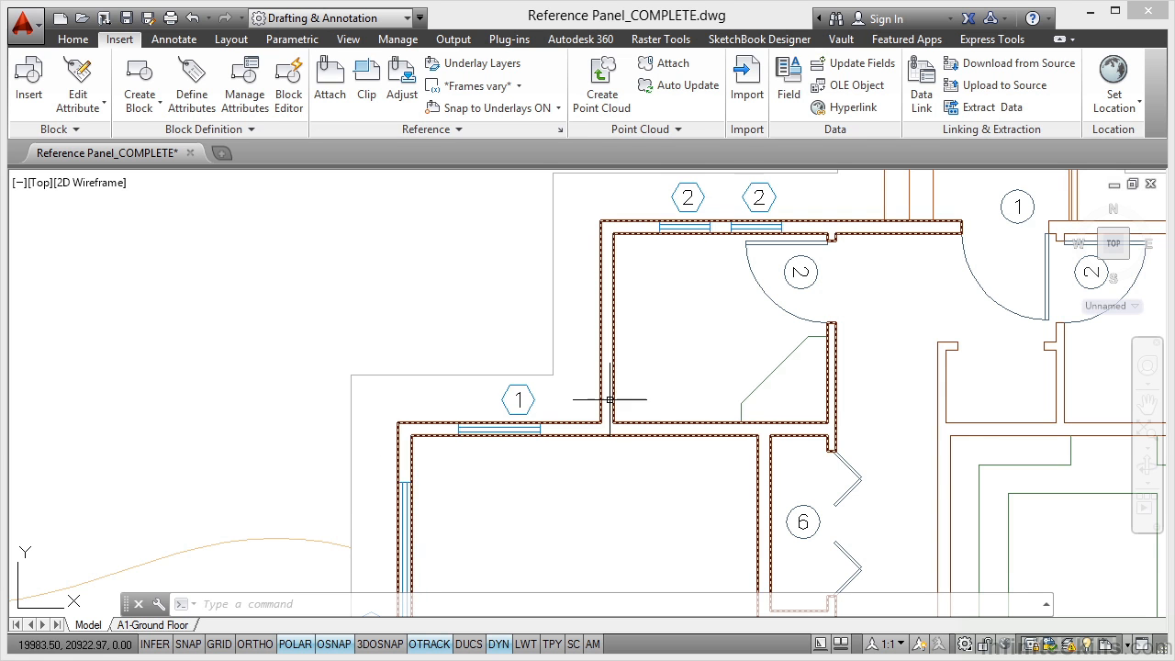
{"action": "scroll", "coordinate": [621, 328], "scroll_direction": "down", "scroll_amount": 5}
{"action": "middle_click", "coordinate": [504, 249]}
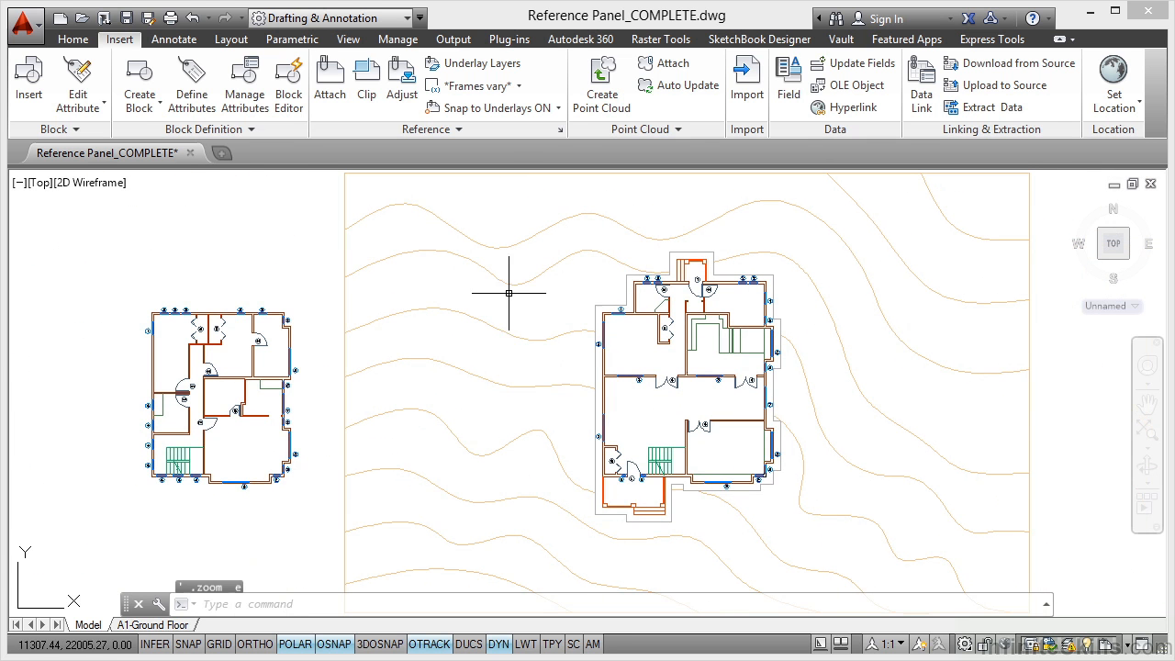
{"action": "left_click", "coordinate": [456, 130]}
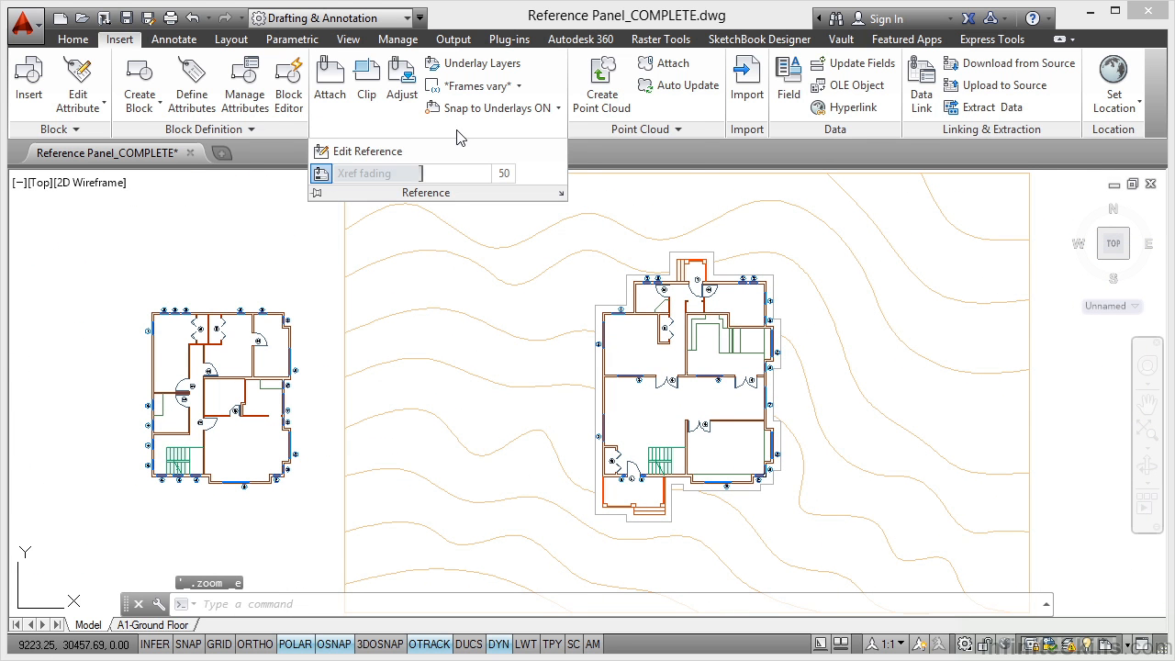
{"action": "left_click", "coordinate": [372, 152]}
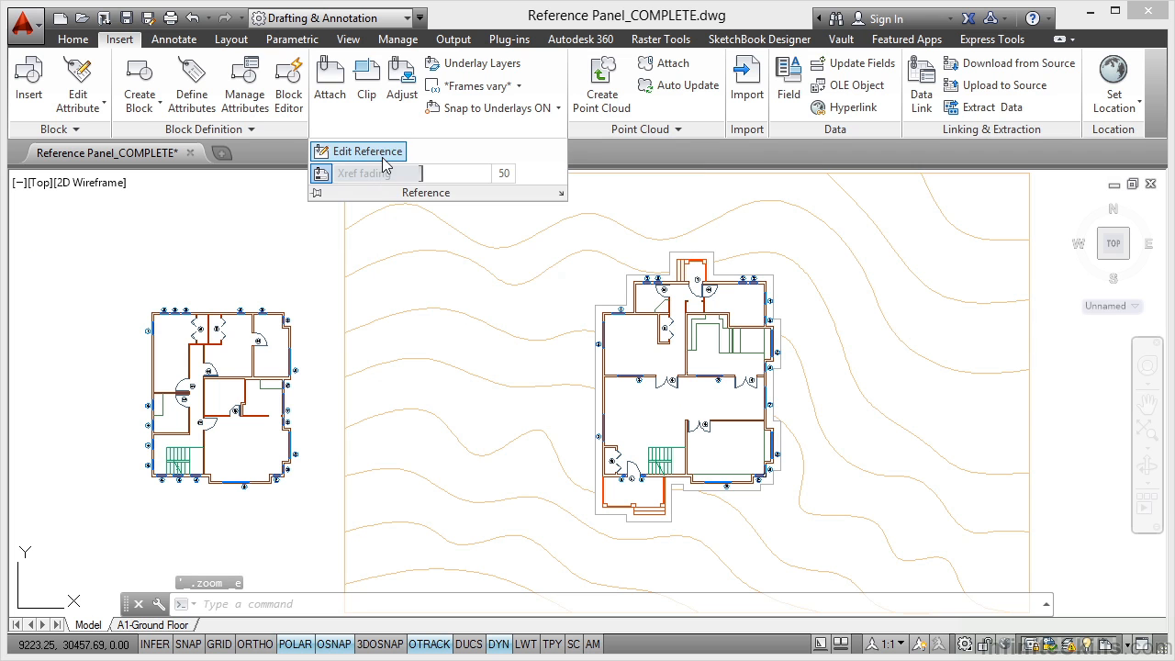
{"action": "left_click", "coordinate": [478, 271]}
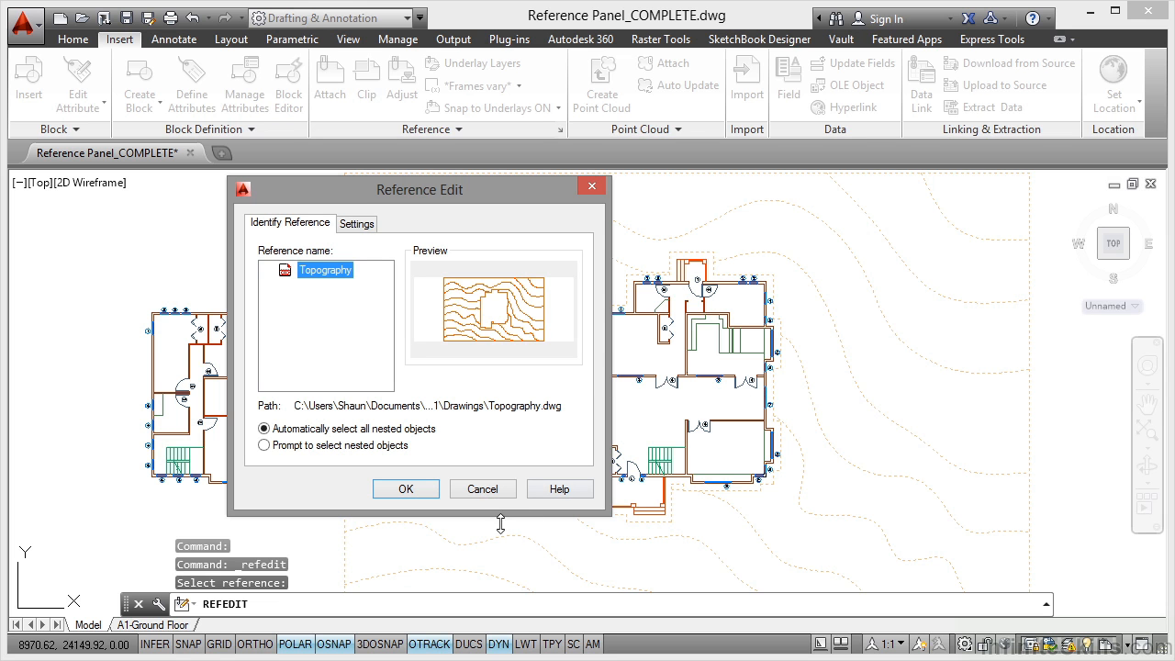
{"action": "left_click", "coordinate": [482, 488]}
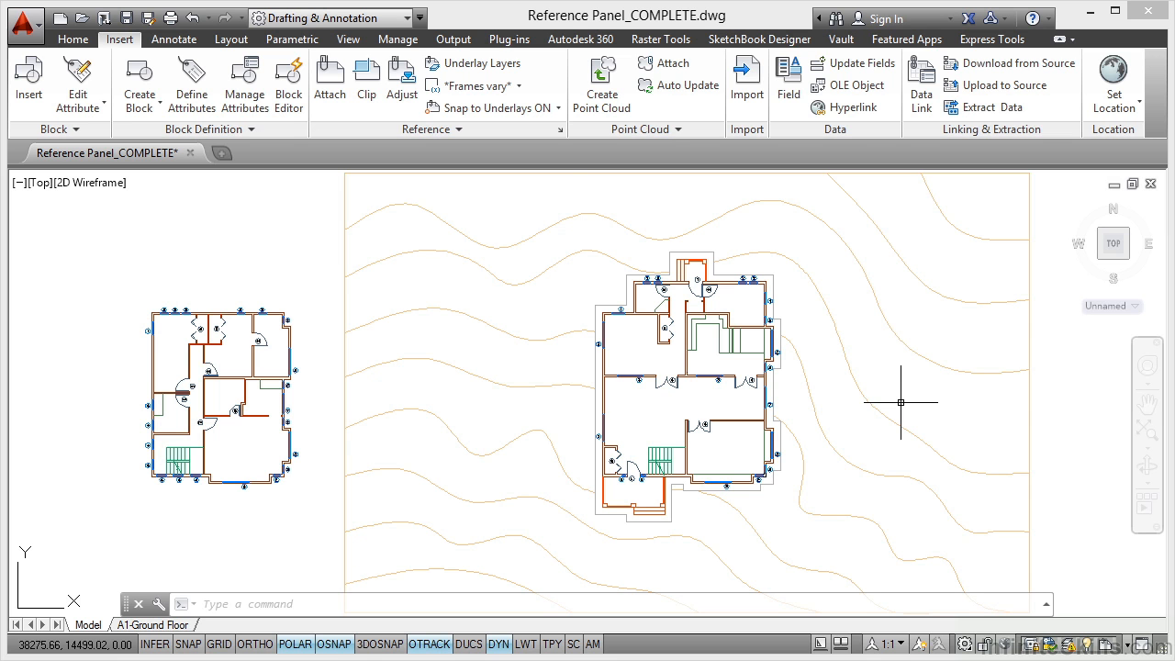
Step: Display the external references list with its file details, close it and bring it up again
{"action": "left_click", "coordinate": [561, 135]}
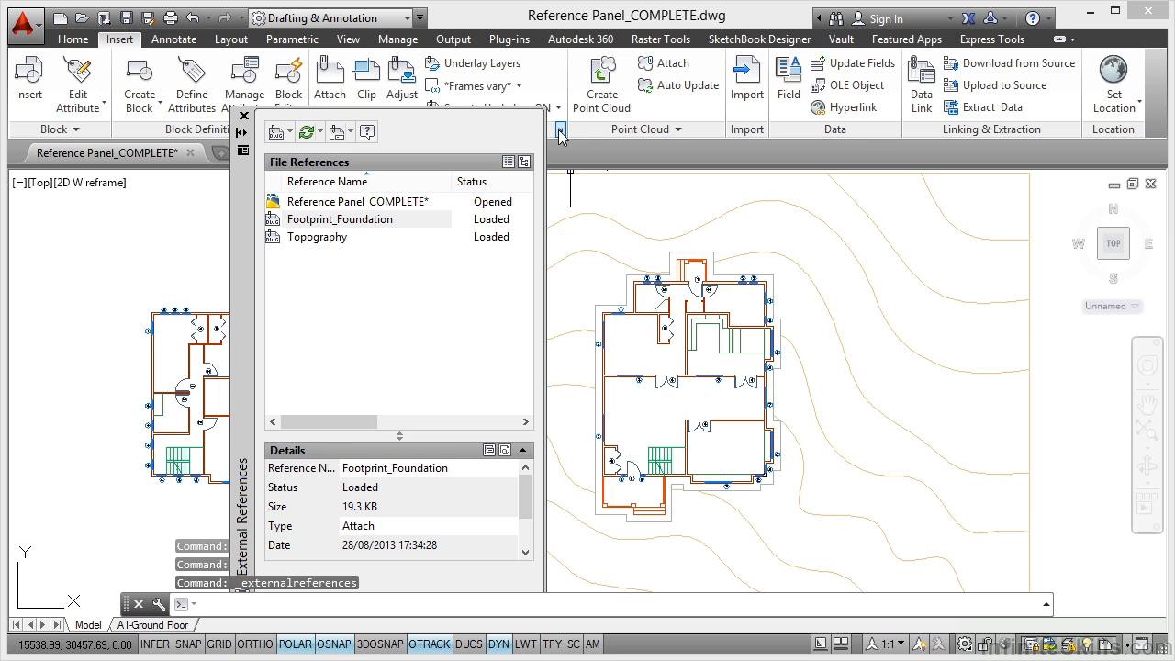
{"action": "left_click", "coordinate": [243, 117]}
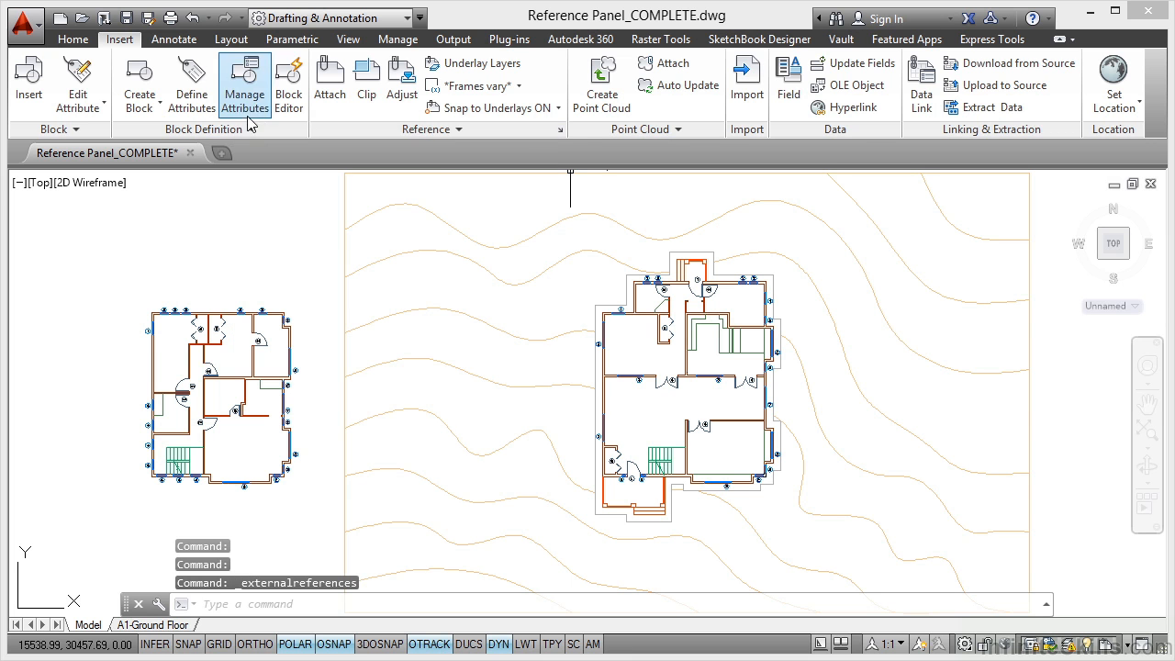
{"action": "left_click", "coordinate": [1109, 647]}
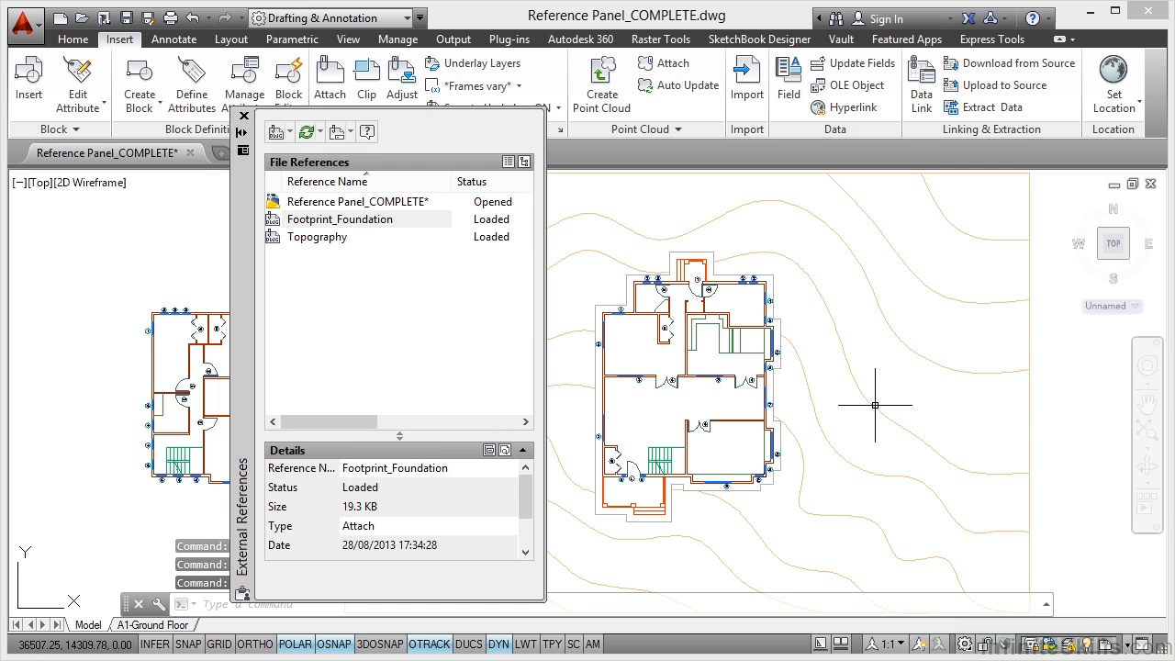